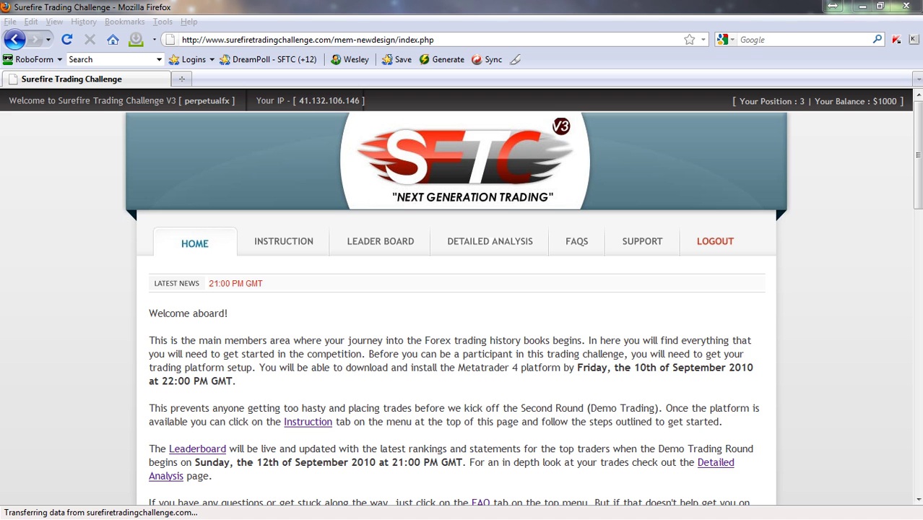
# Step: Open the SFTC installation instructions page and scroll to the Step-1 Registration panel
pyautogui.click(633, 369)
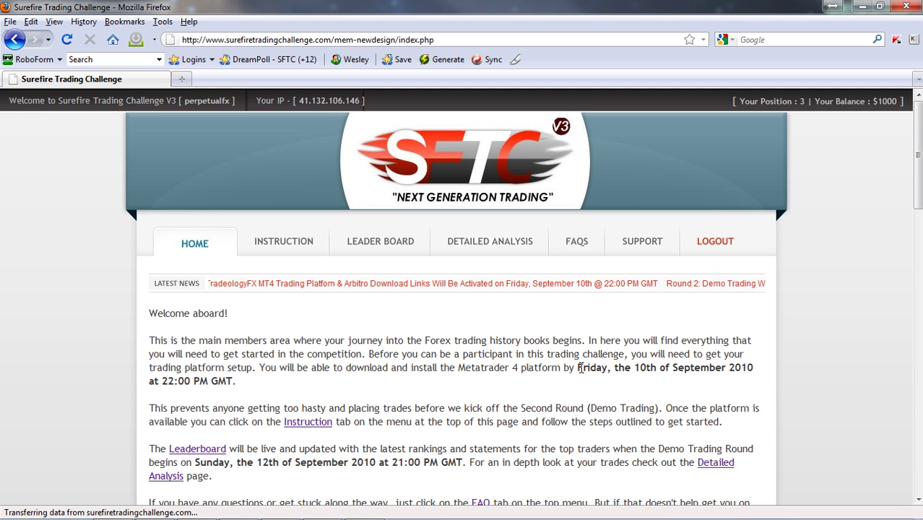
pyautogui.moveTo(580, 369); pyautogui.dragTo(232, 382)
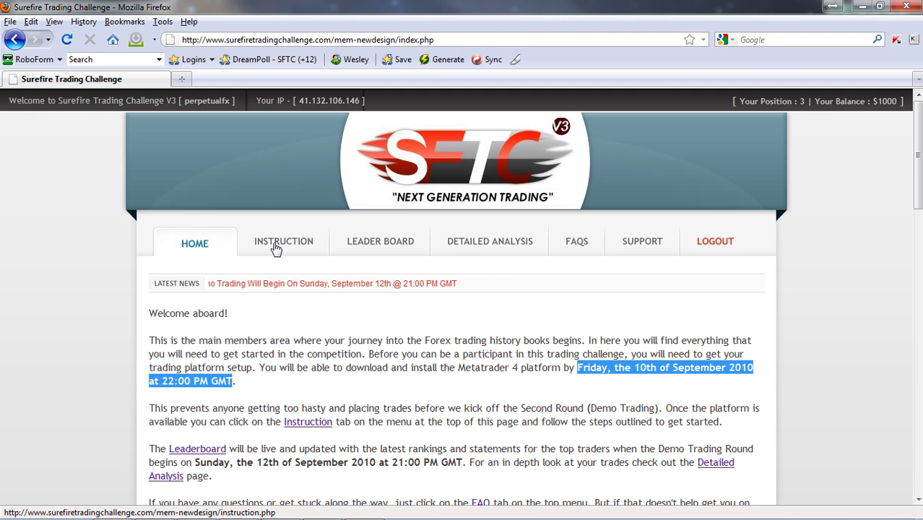
pyautogui.click(275, 249)
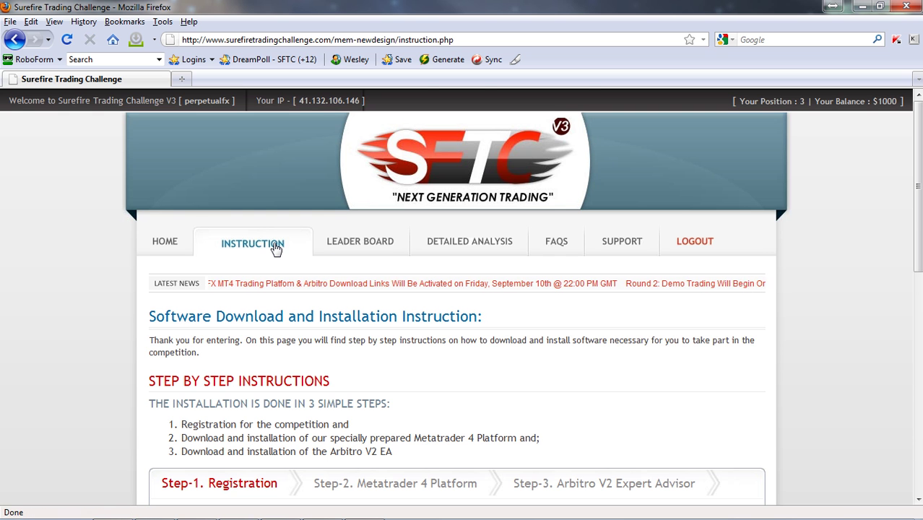
pyautogui.scroll(-4, 439, 291)
pyautogui.scroll(-2, 439, 292)
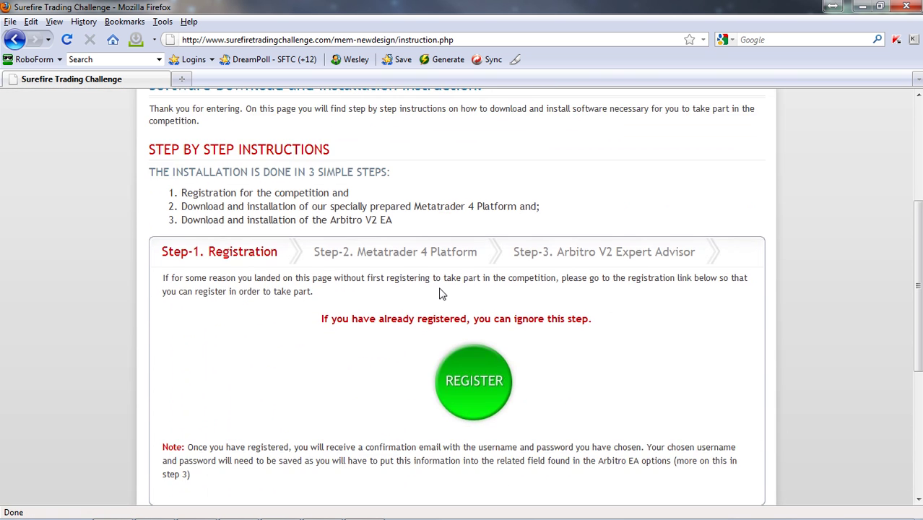
# Step: Show the 'Step-2. Metatrader 4 Platform' panel with its Download MetaTrader 4 link
pyautogui.click(391, 254)
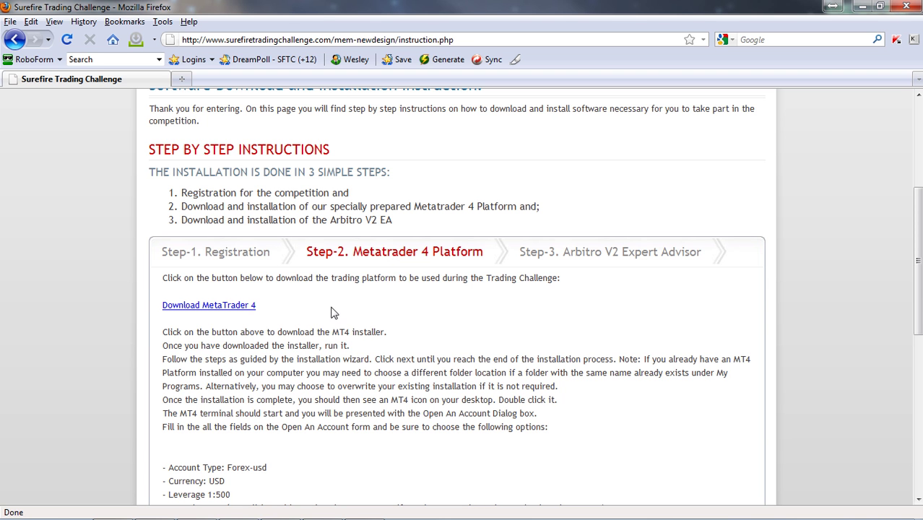
pyautogui.moveTo(237, 309)
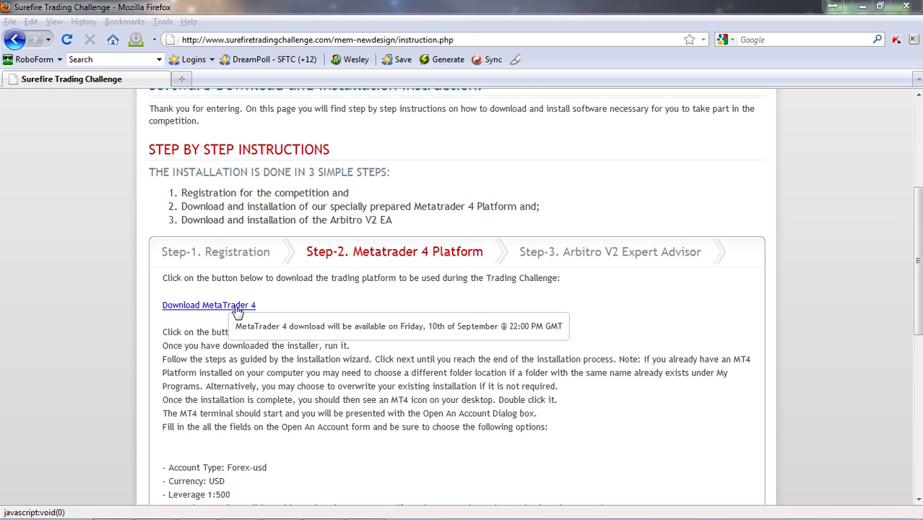
# Step: Reload the instructions page, return to Step-2, and start downloading tfx4setup.zip
pyautogui.click(345, 196)
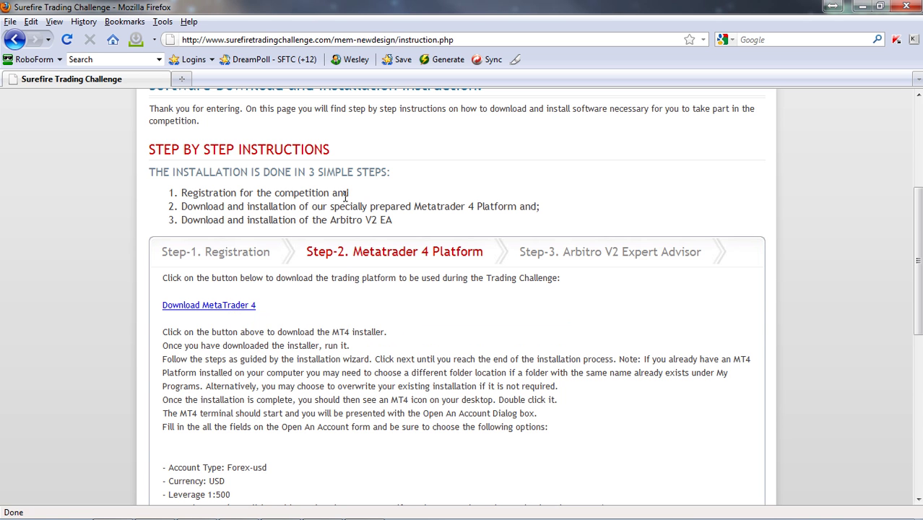
pyautogui.press('F5')
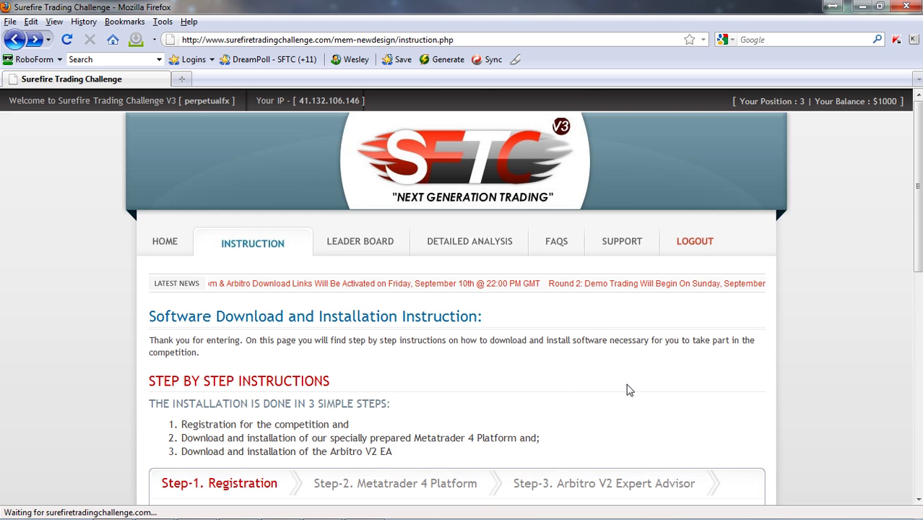
pyautogui.scroll(-4, 712, 342)
pyautogui.scroll(-4, 711, 343)
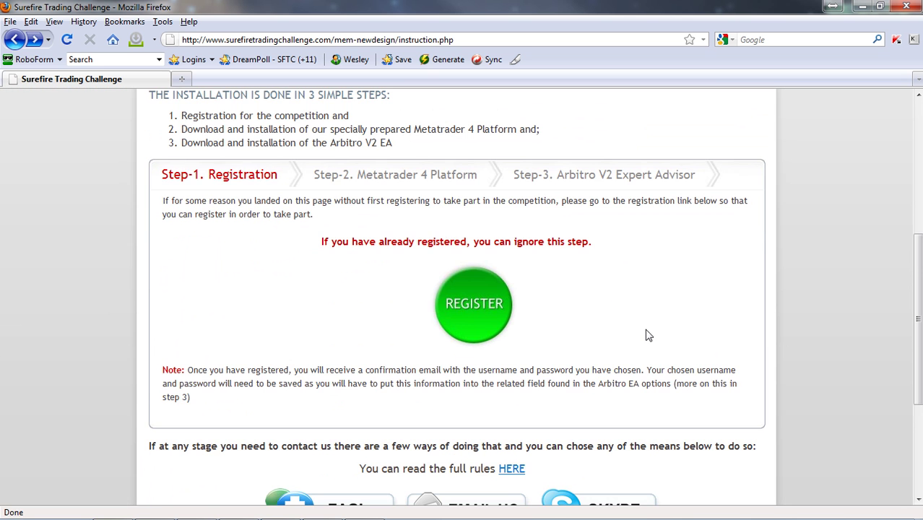
pyautogui.click(400, 183)
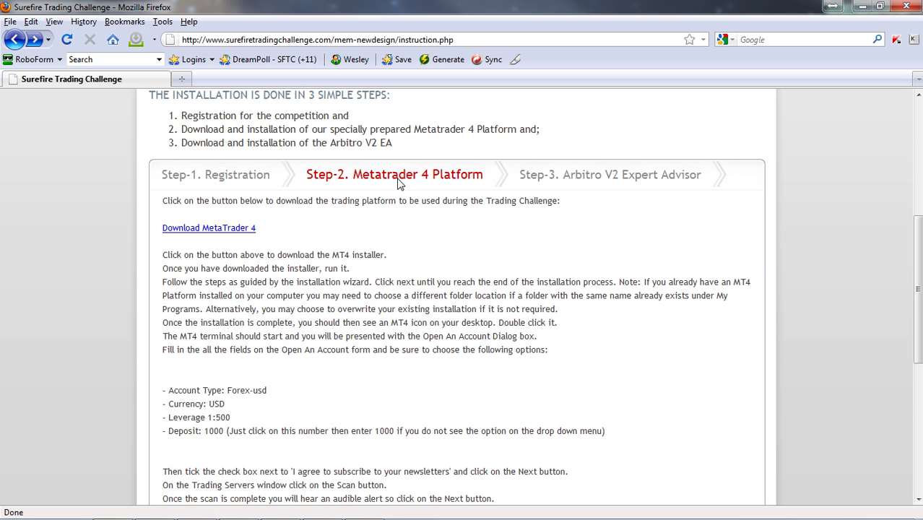
pyautogui.click(205, 233)
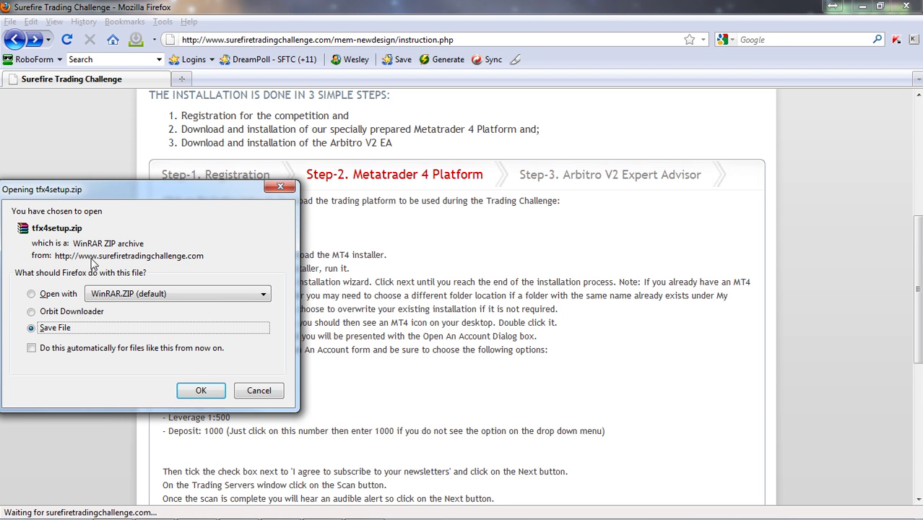
# Step: Save tfx4setup.zip and let its 5.4 MB download complete
pyautogui.click(202, 392)
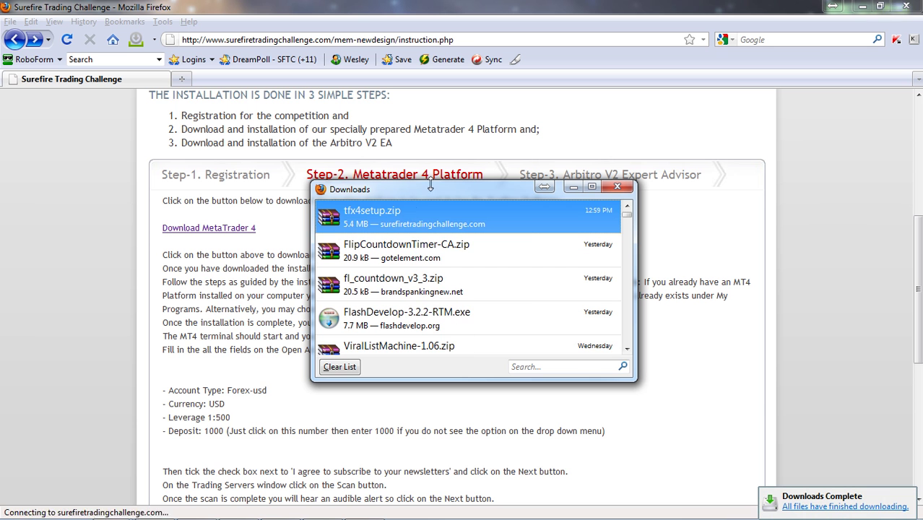
# Step: Open tfx4setup.zip in WinRAR, dismiss the licence reminder, and run tfx4setup.exe
pyautogui.rightClick(398, 210)
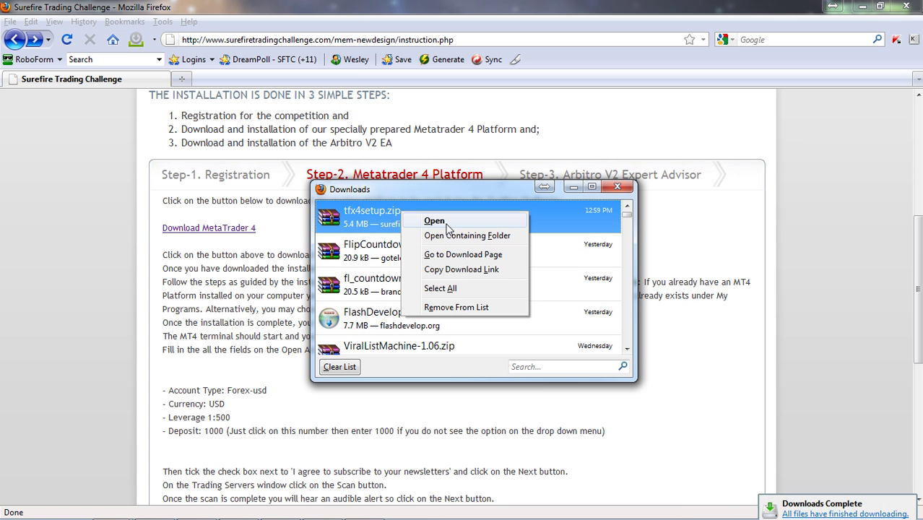
pyautogui.click(447, 224)
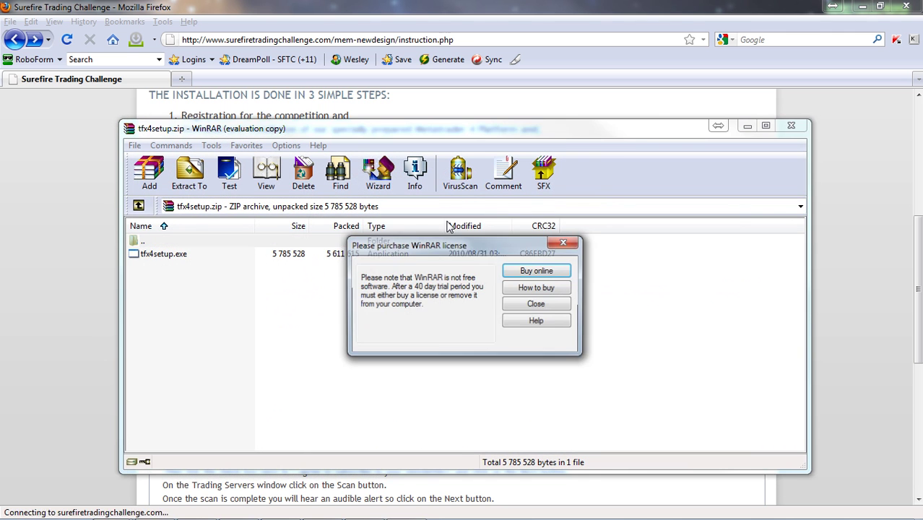
pyautogui.click(535, 306)
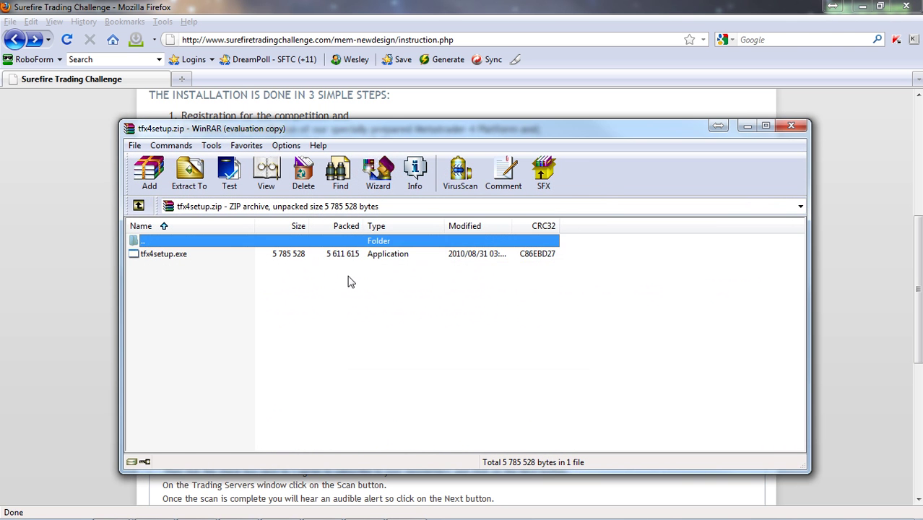
pyautogui.click(179, 257)
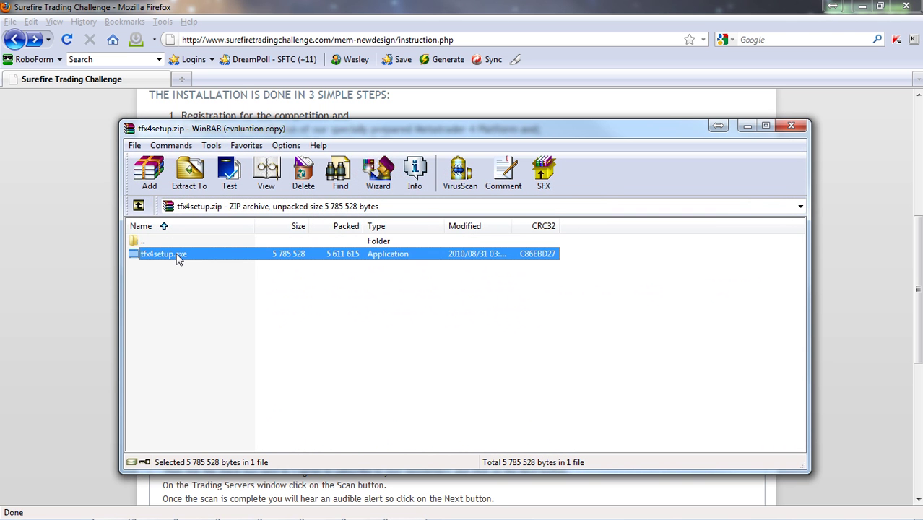
pyautogui.doubleClick(179, 257)
pyautogui.press('Return')
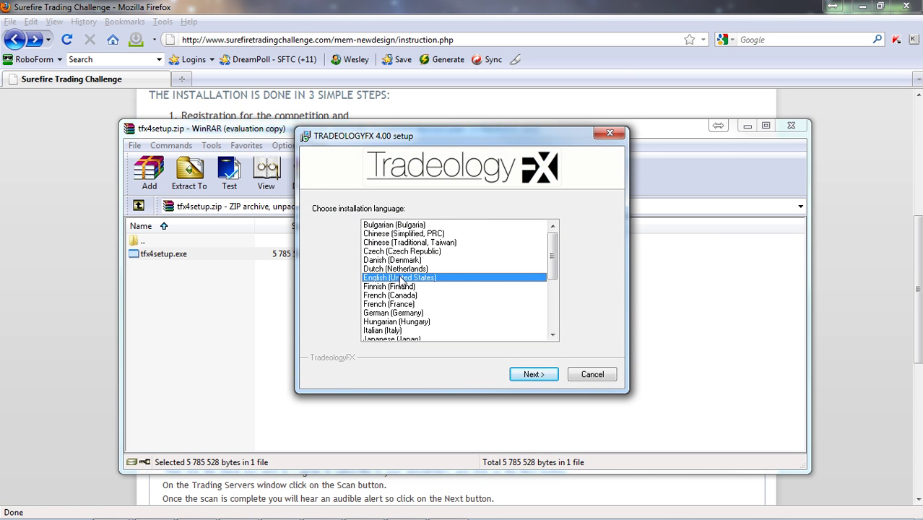
# Step: Keep English as the setup language and accept the licence agreement
pyautogui.click(535, 373)
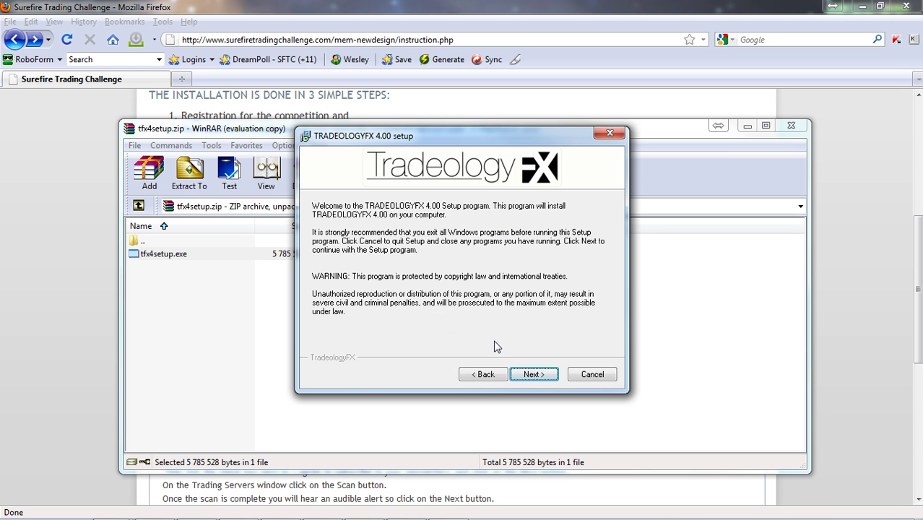
pyautogui.click(533, 375)
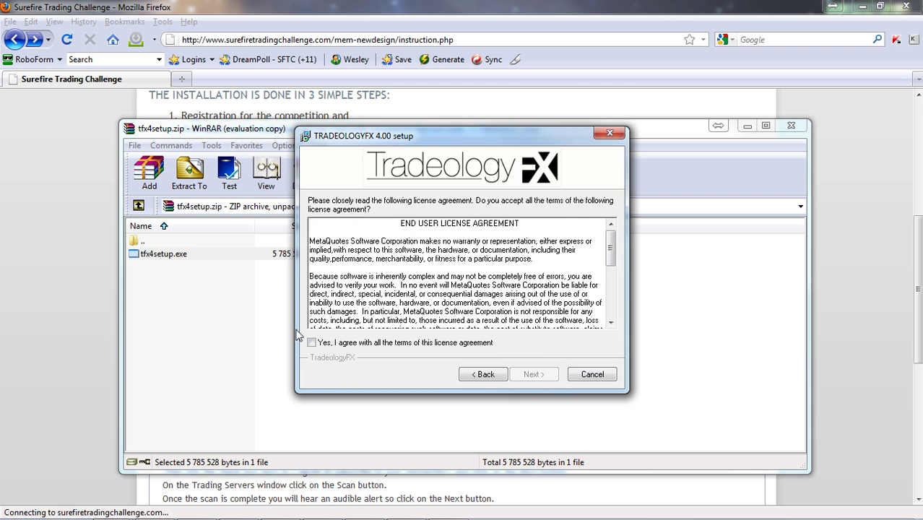
pyautogui.click(312, 343)
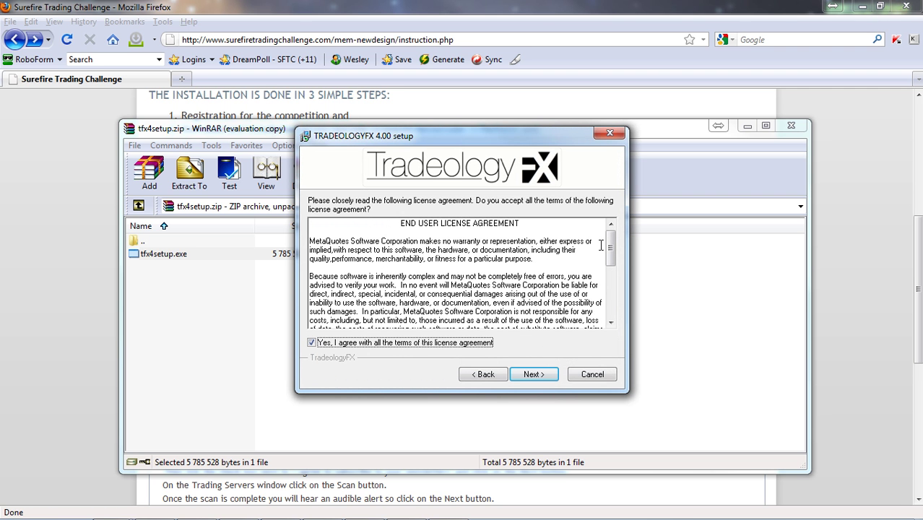
pyautogui.moveTo(610, 249); pyautogui.dragTo(610, 298)
pyautogui.click(537, 376)
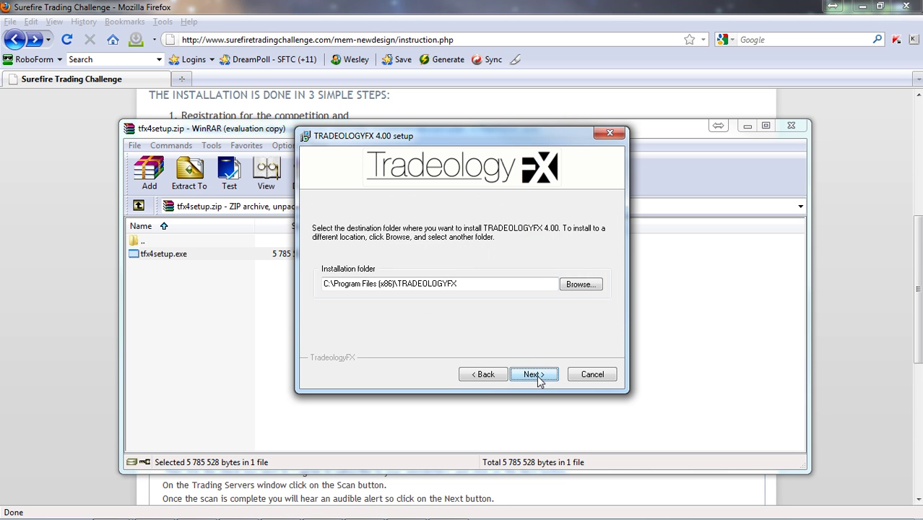
# Step: Install into the existing default folder under the TRADEOLOGYFX program group
pyautogui.click(491, 284)
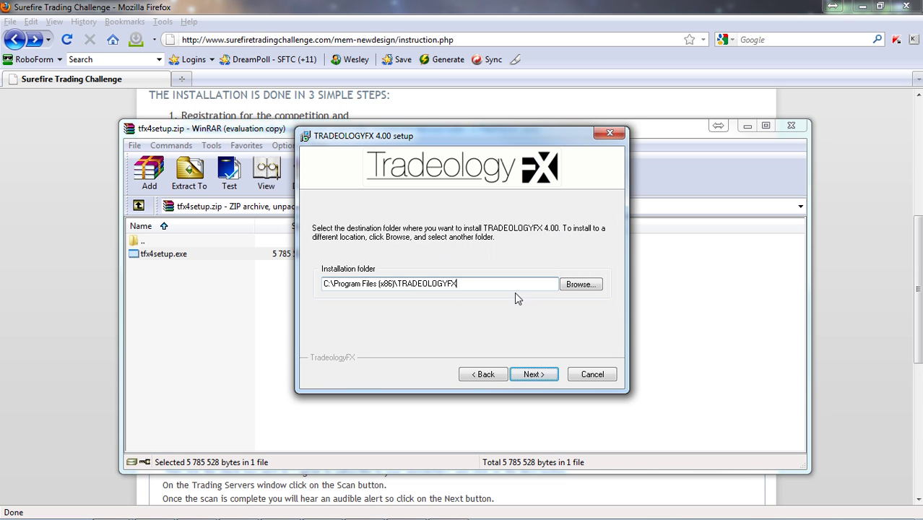
pyautogui.click(533, 376)
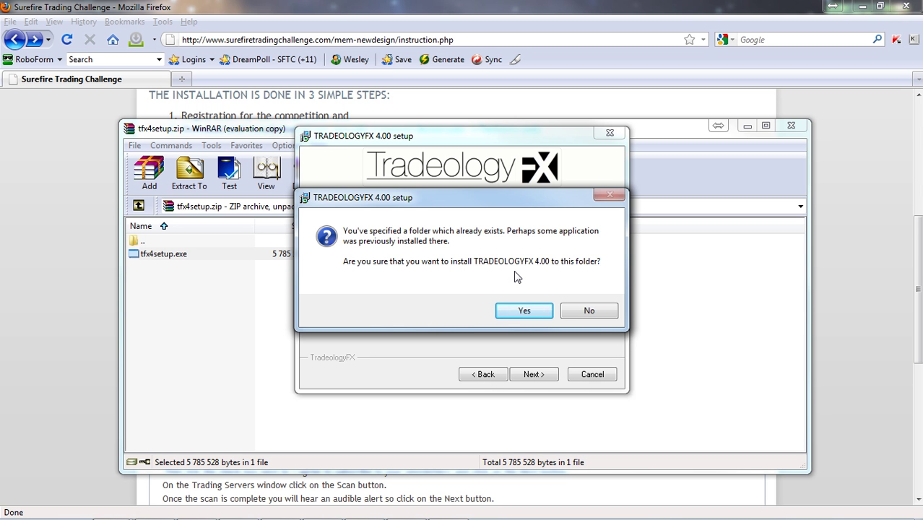
pyautogui.click(545, 312)
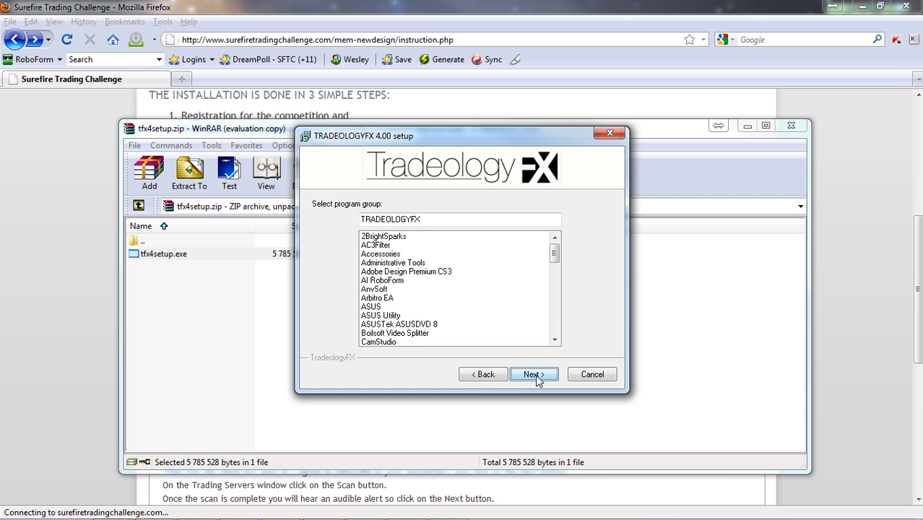
pyautogui.click(534, 375)
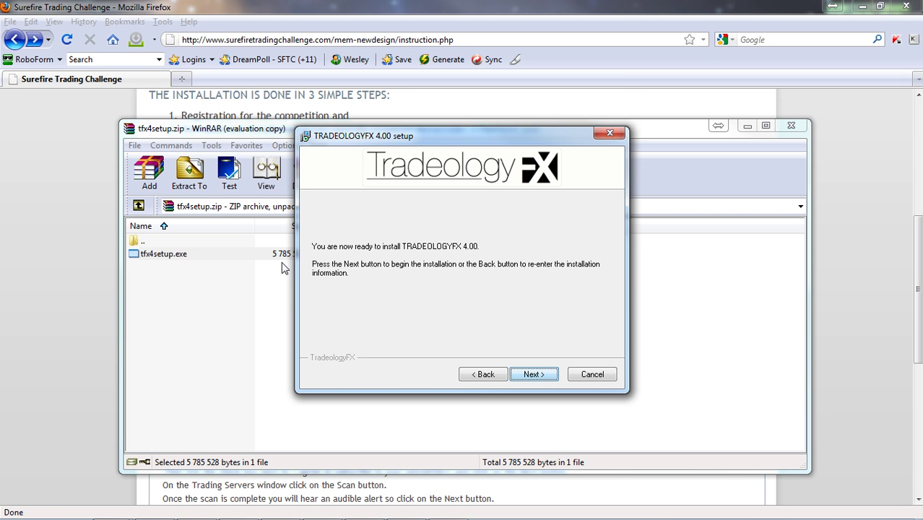
pyautogui.click(534, 374)
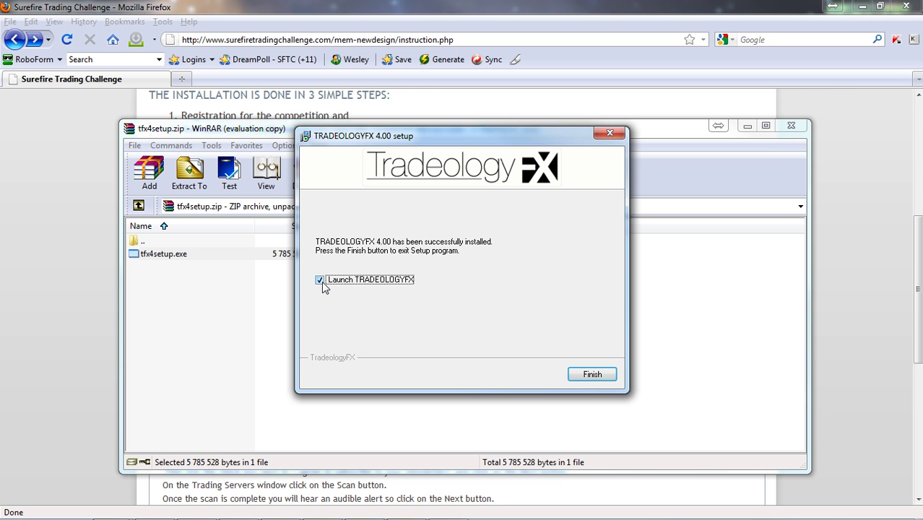
# Step: Launch the terminal and fill Open an Account: tradeology type, 1:500 leverage, 1000 USD, newsletters ticked
pyautogui.click(578, 374)
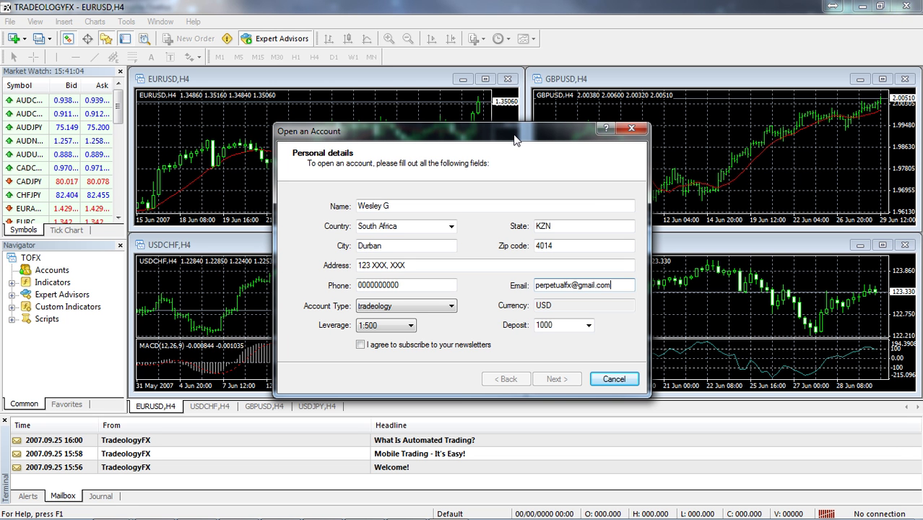
pyautogui.click(409, 206)
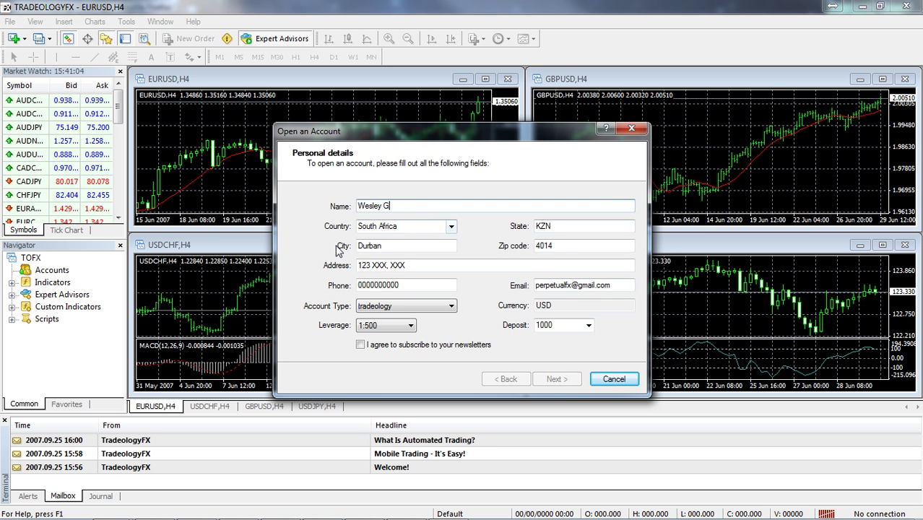
pyautogui.click(408, 310)
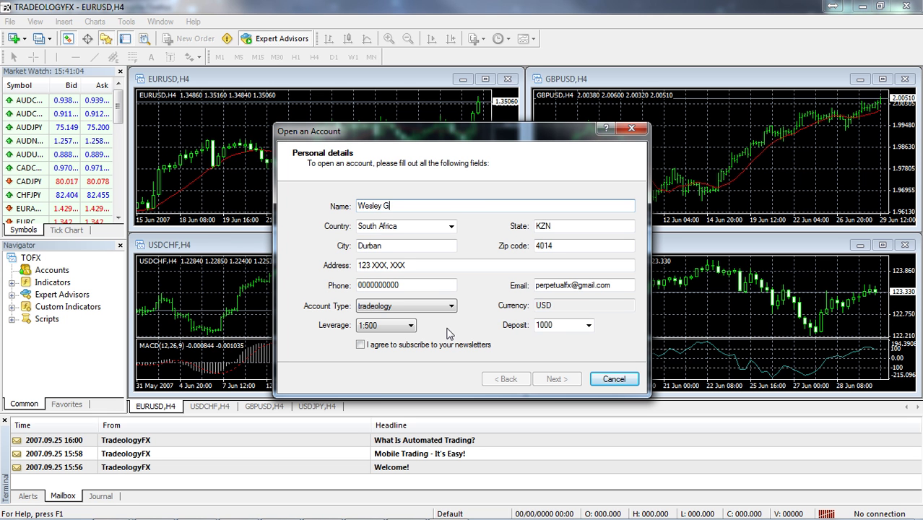
pyautogui.click(510, 207)
pyautogui.click(588, 304)
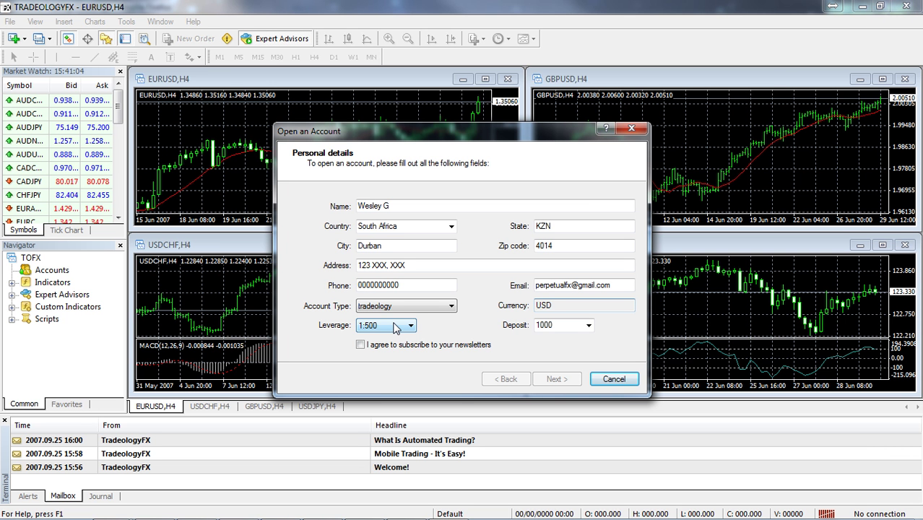
pyautogui.click(569, 329)
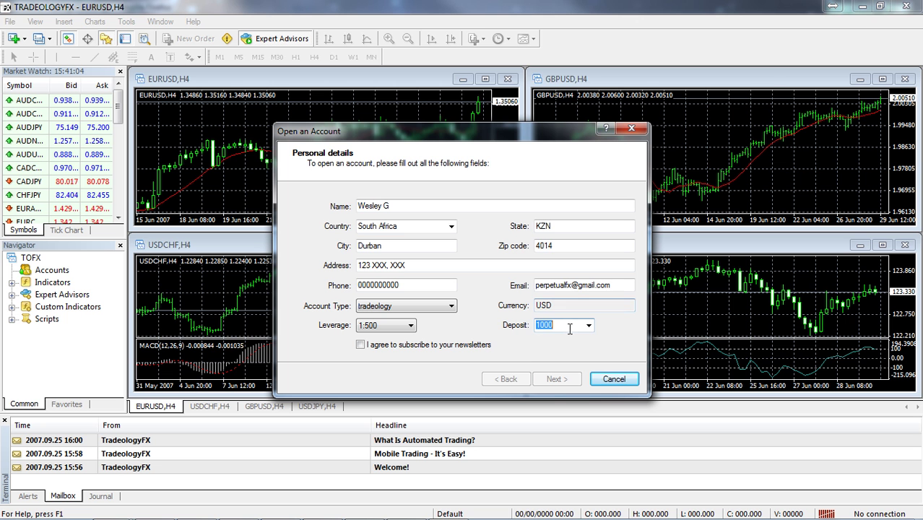
pyautogui.click(435, 347)
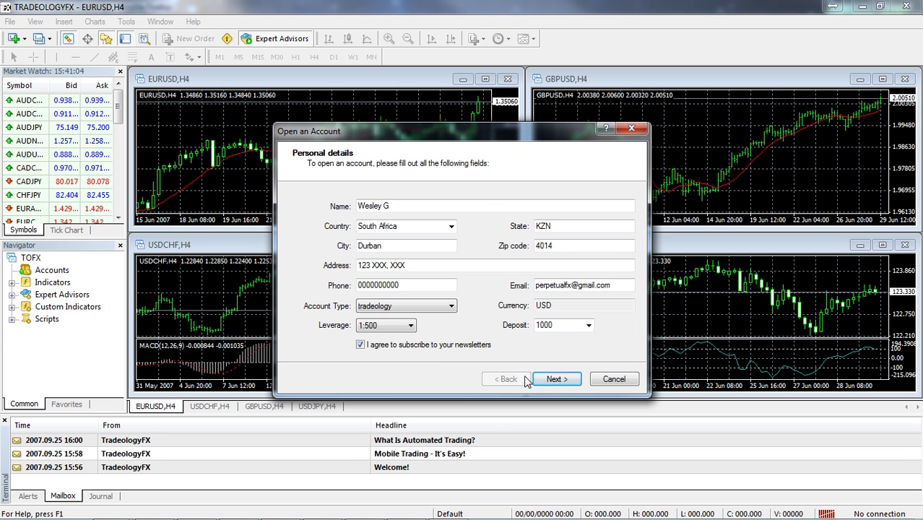
# Step: Scan the trading servers and register the demo account on TradeologyFX-Demo
pyautogui.click(558, 379)
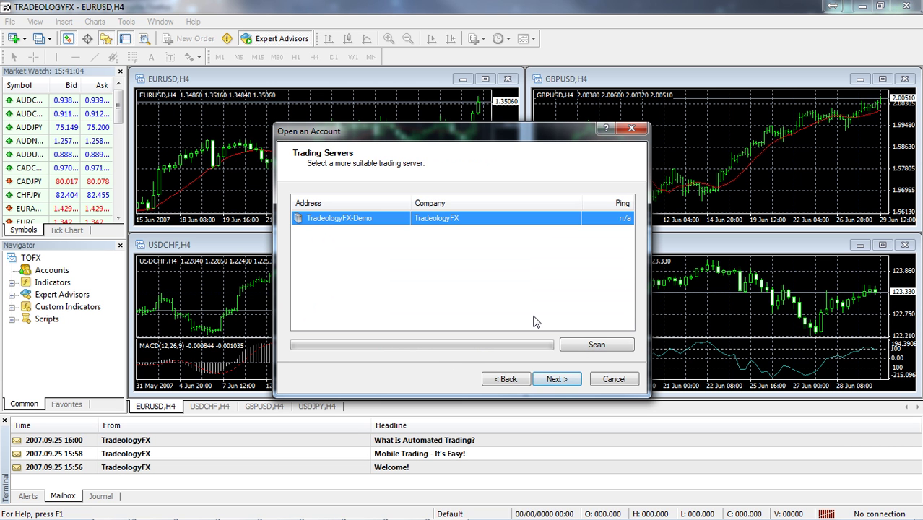
pyautogui.click(618, 347)
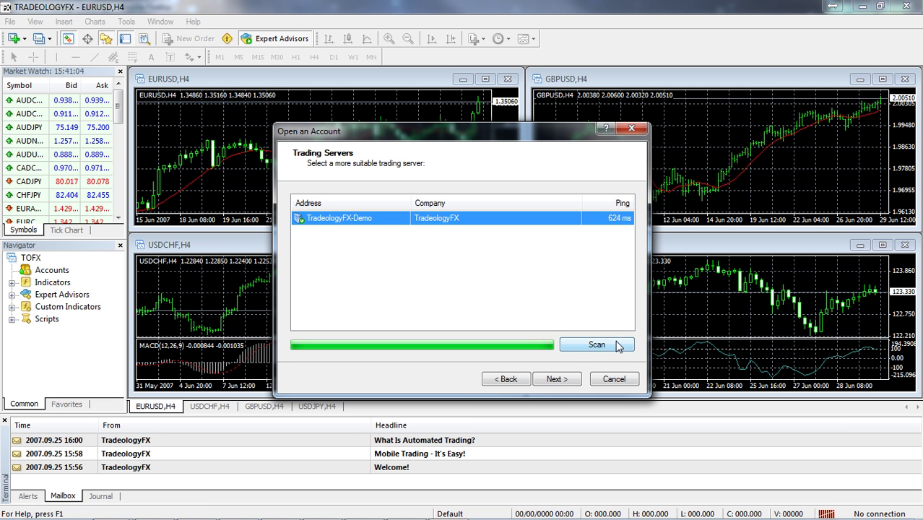
pyautogui.click(555, 381)
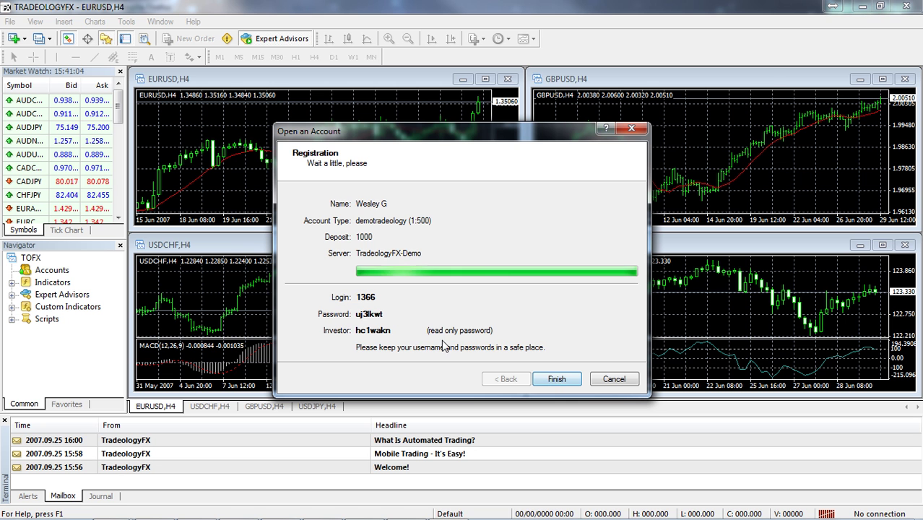
pyautogui.moveTo(387, 330); pyautogui.dragTo(354, 330)
pyautogui.click(333, 293)
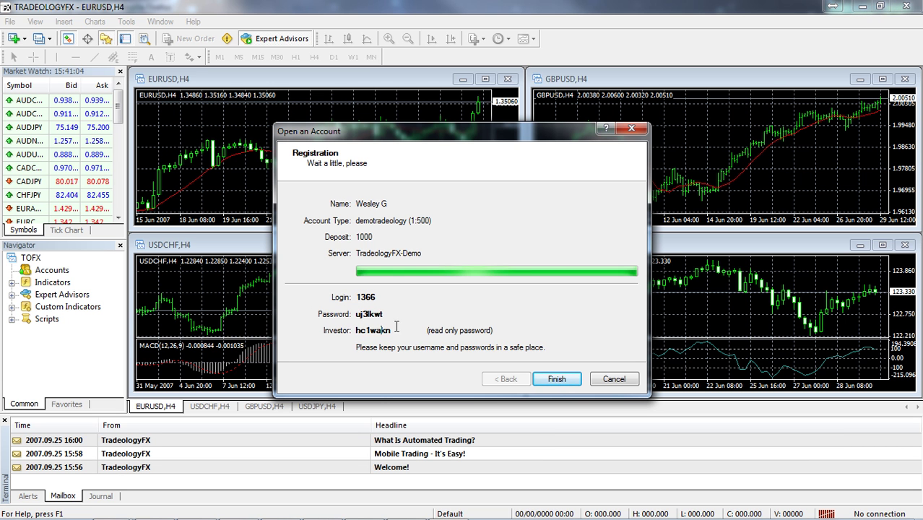
# Step: Finish the account wizard and open the Registration mail from the Terminal Mailbox
pyautogui.click(557, 382)
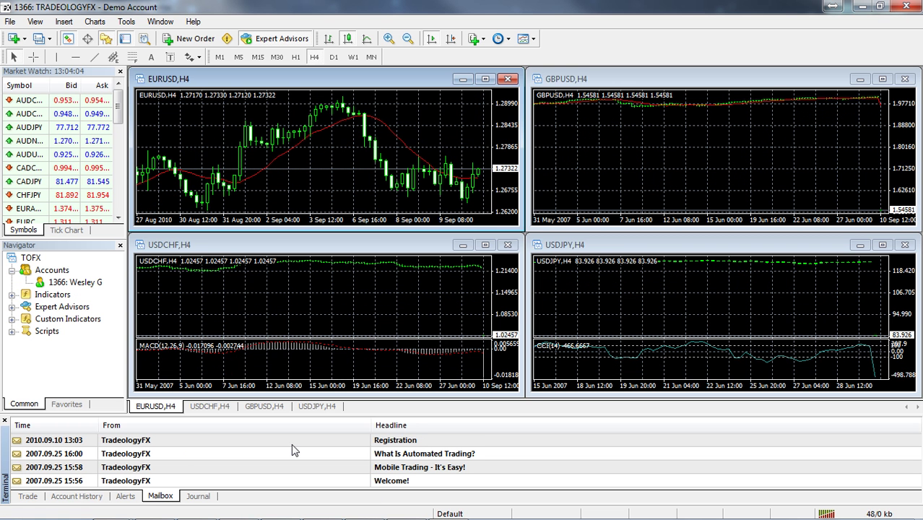
pyautogui.click(399, 441)
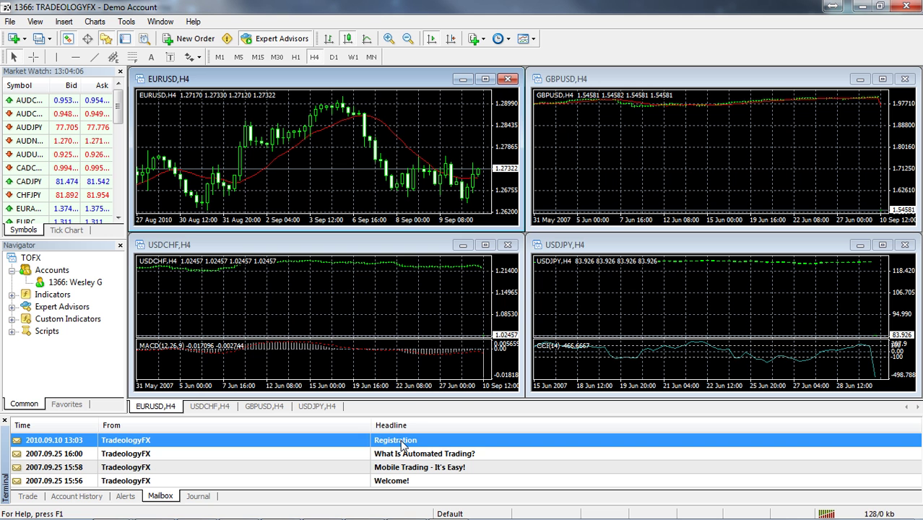
pyautogui.doubleClick(402, 442)
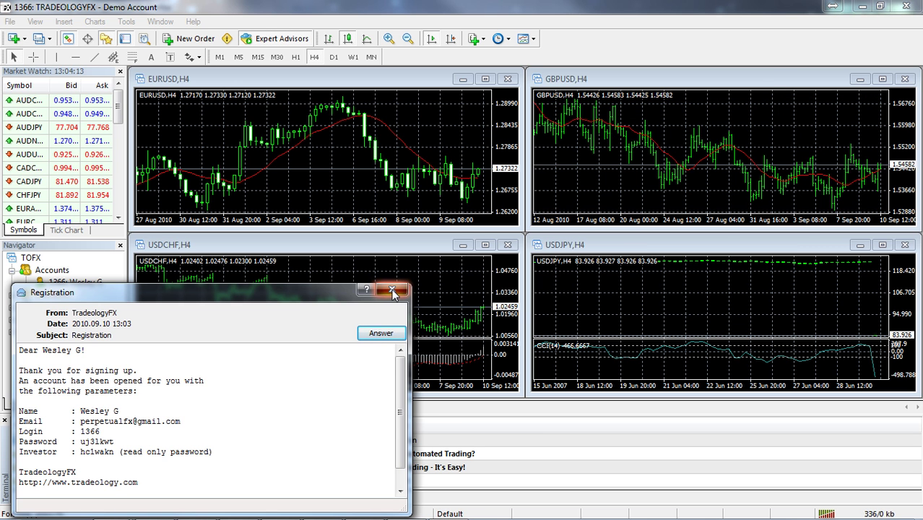
# Step: Close the mail, log in to the new demo account via Navigator, and view its 1 000.00 balance
pyautogui.click(392, 291)
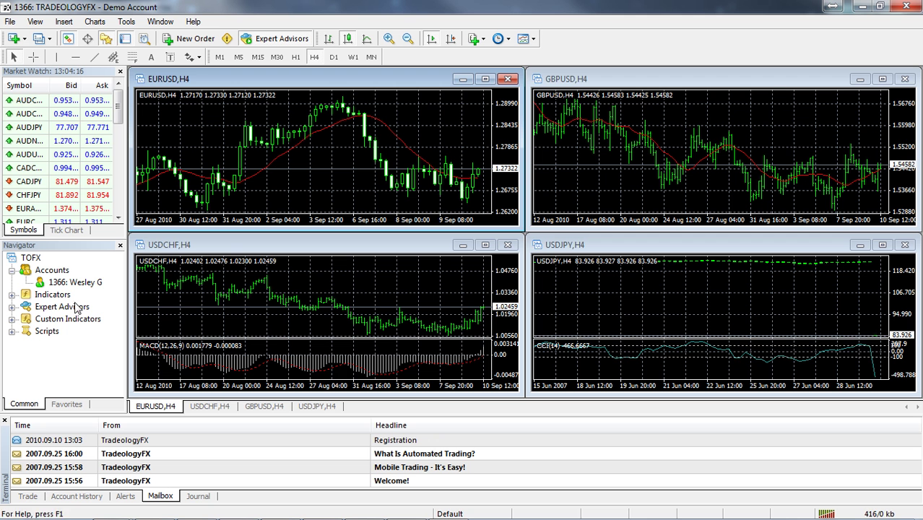
pyautogui.click(73, 283)
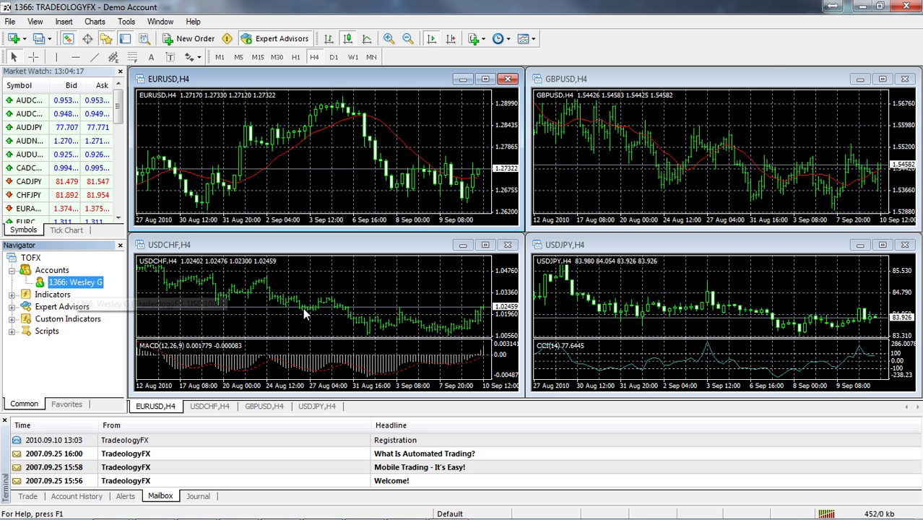
pyautogui.rightClick(58, 281)
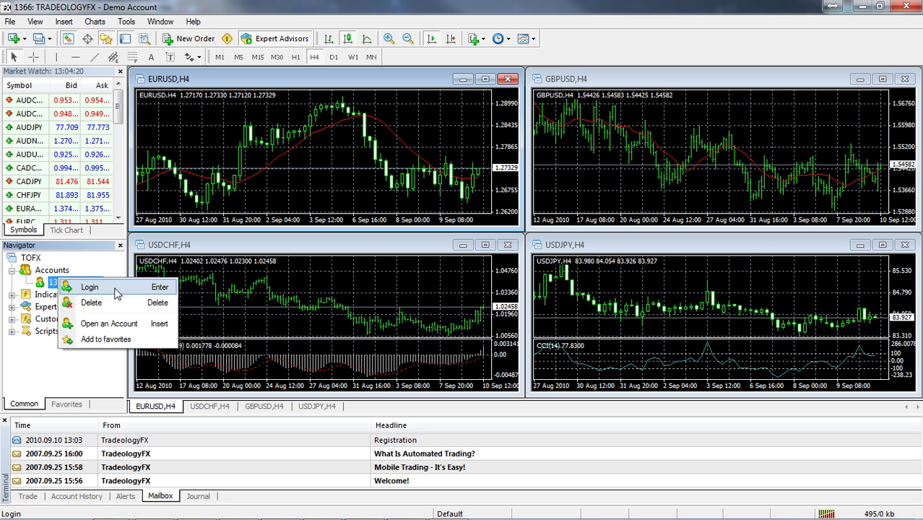
pyautogui.click(55, 288)
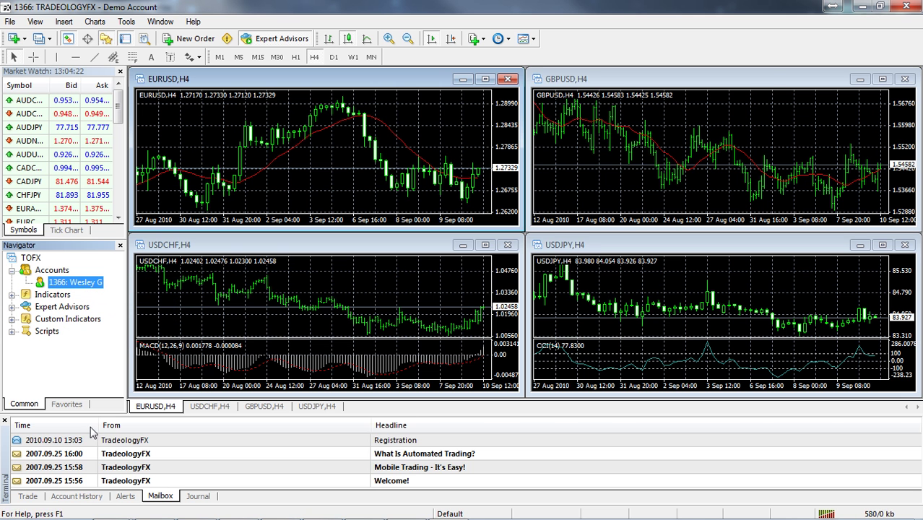
pyautogui.click(27, 497)
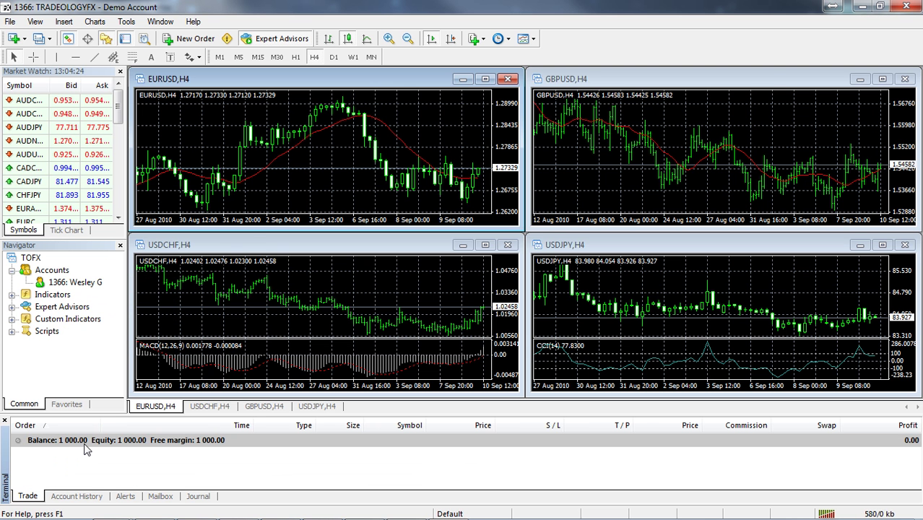